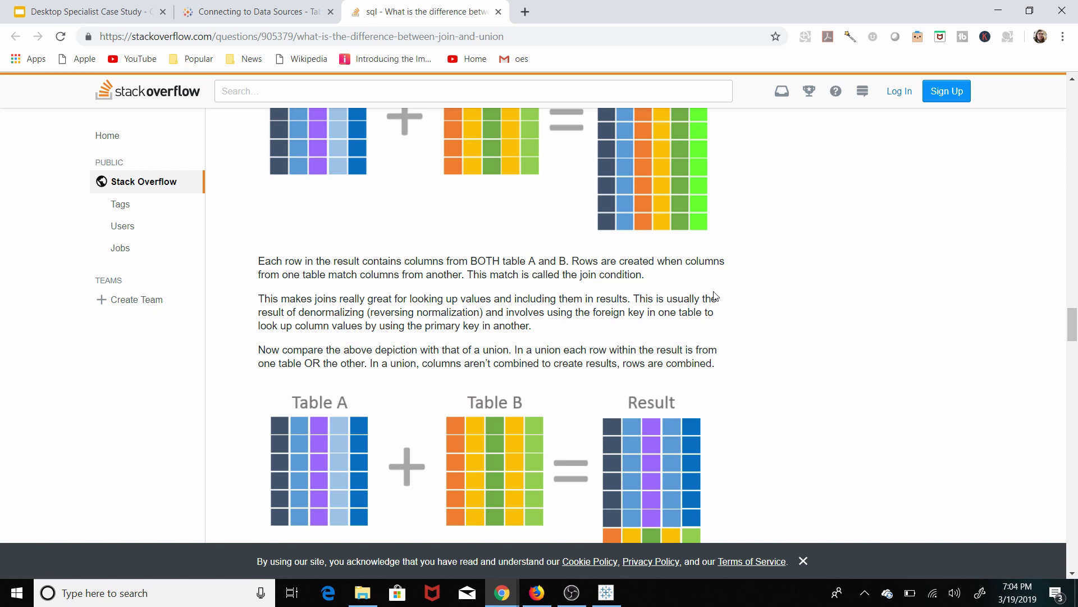
# Scroll through the exam-question explanations in the Google Slides presentation
pyautogui.scroll(6, 764, 326)
pyautogui.scroll(1, 764, 327)
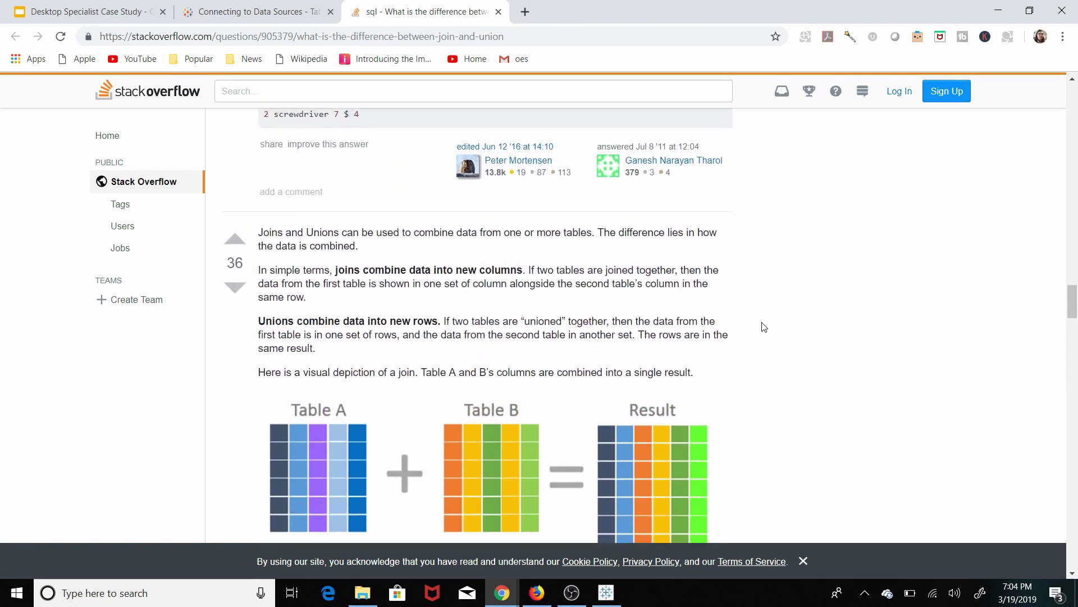
pyautogui.scroll(-2, 764, 327)
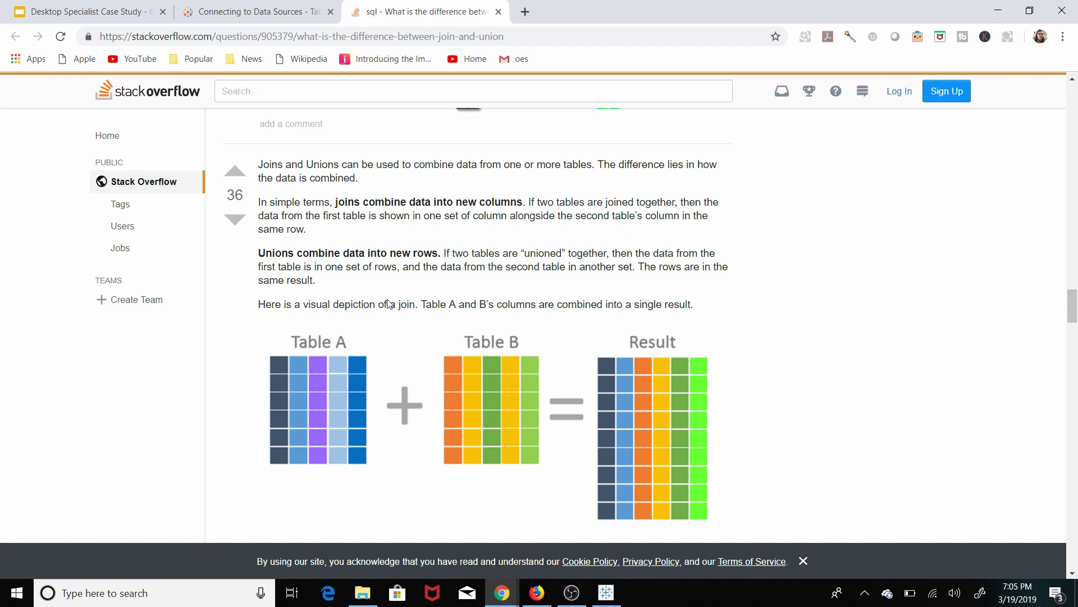
pyautogui.scroll(-1, 393, 382)
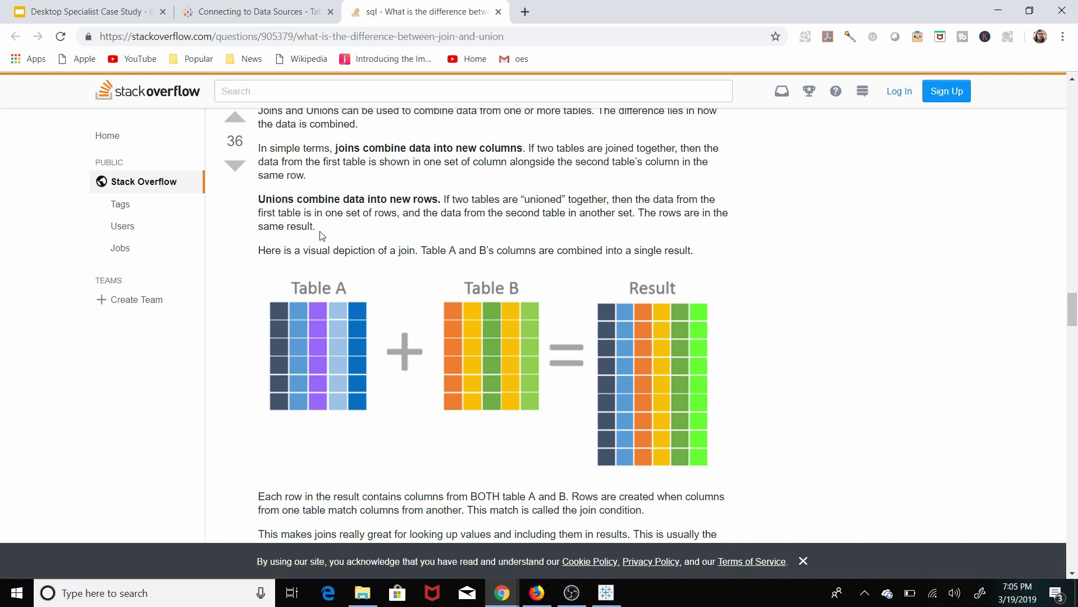
pyautogui.scroll(1, 352, 200)
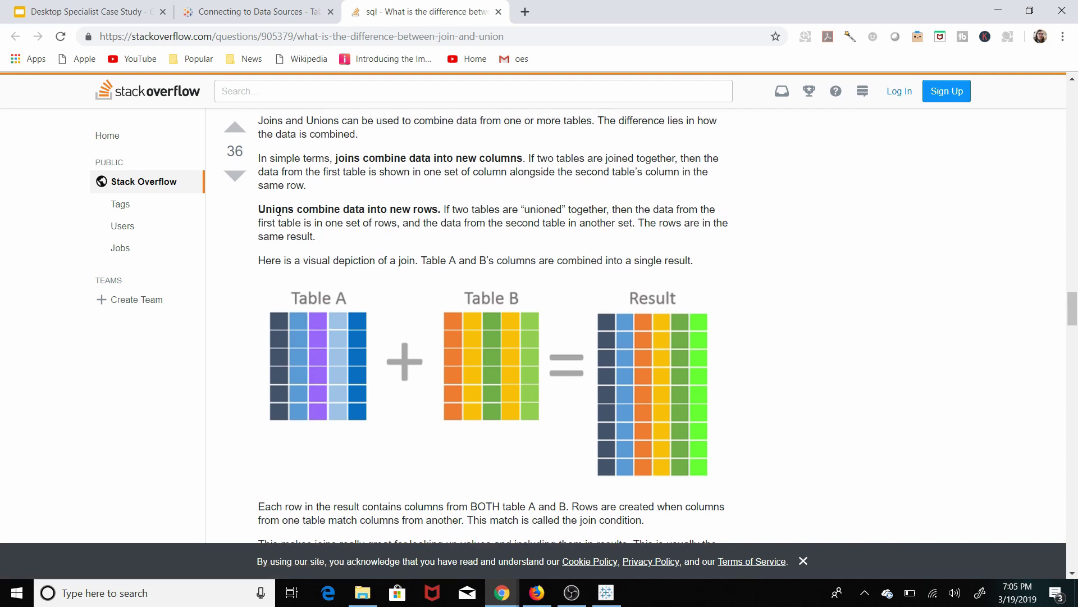
pyautogui.scroll(-7, 604, 241)
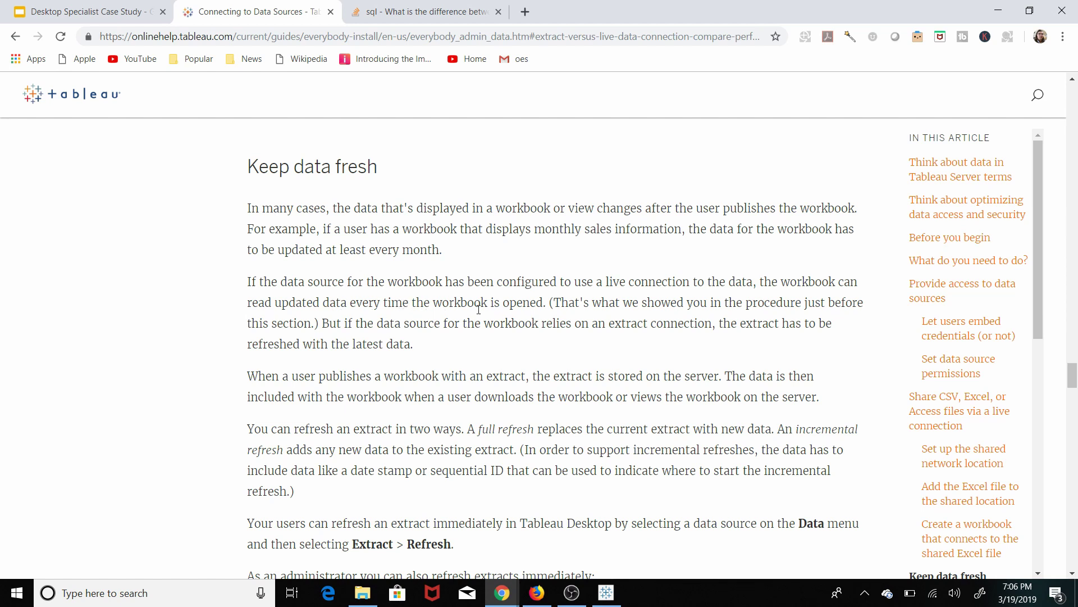
pyautogui.scroll(-2, 193, 332)
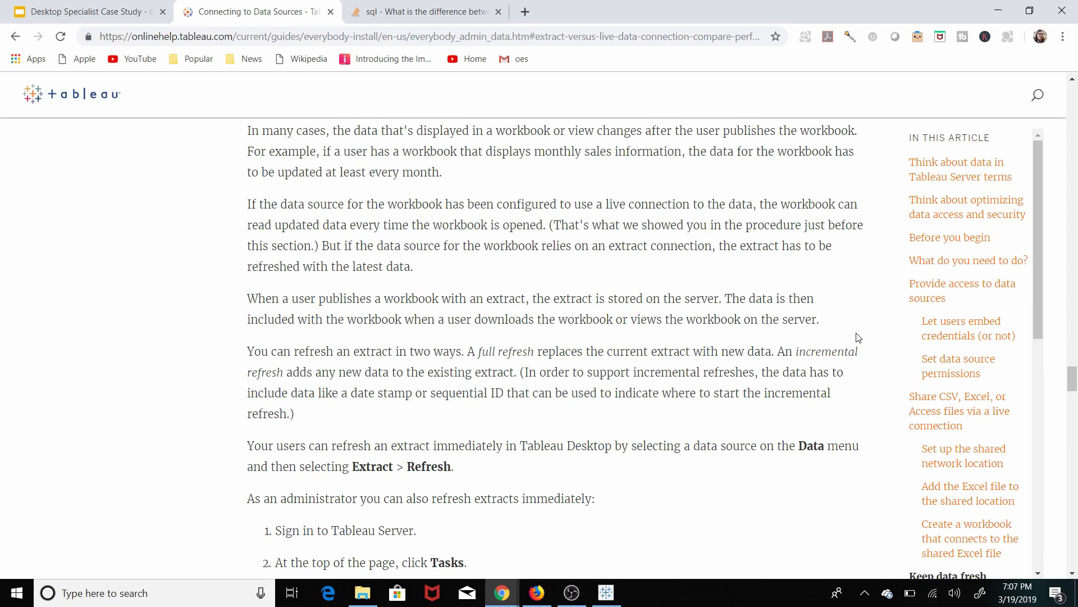
pyautogui.scroll(-9, 161, 297)
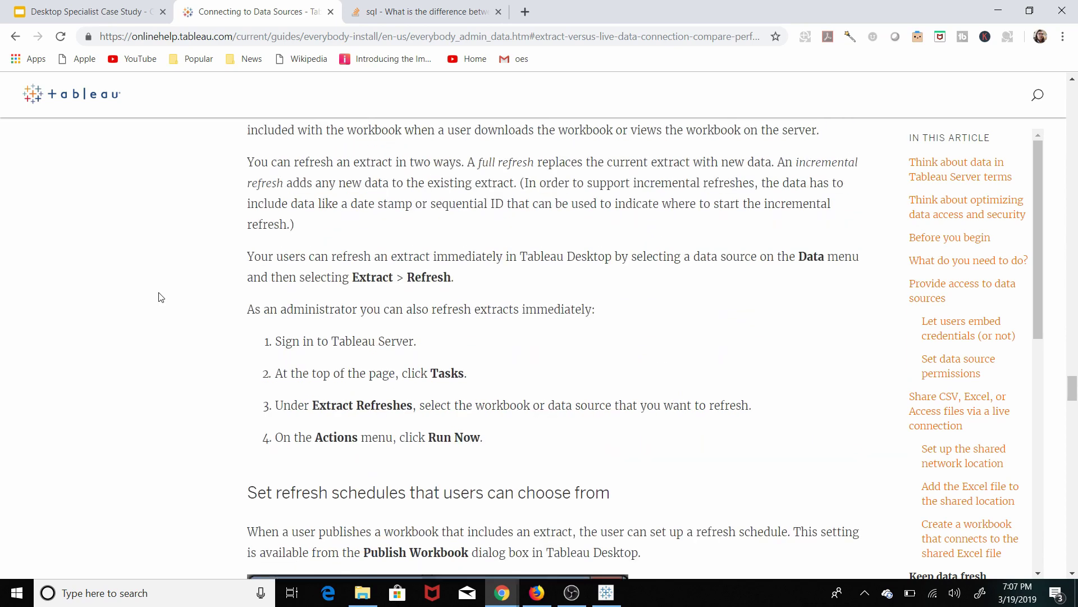
pyautogui.scroll(-14, 162, 297)
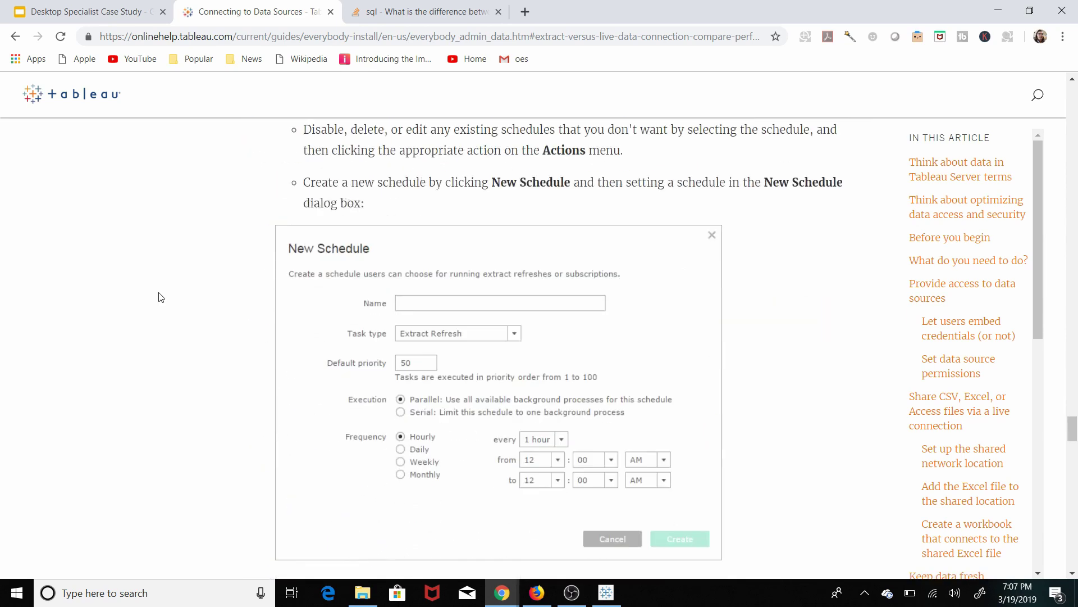
pyautogui.scroll(-2, 162, 297)
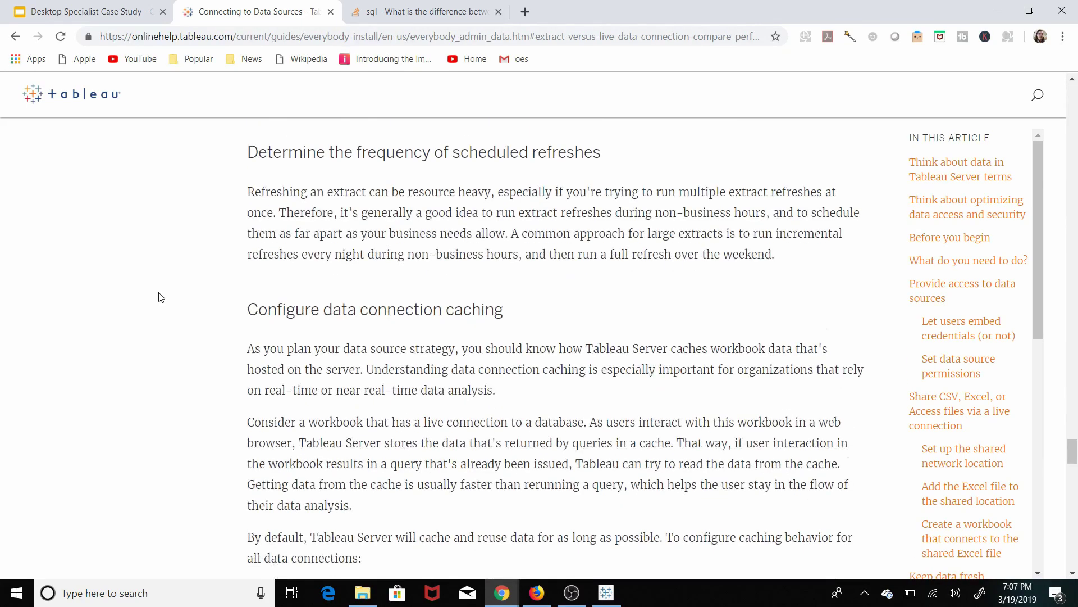
pyautogui.scroll(-9, 162, 297)
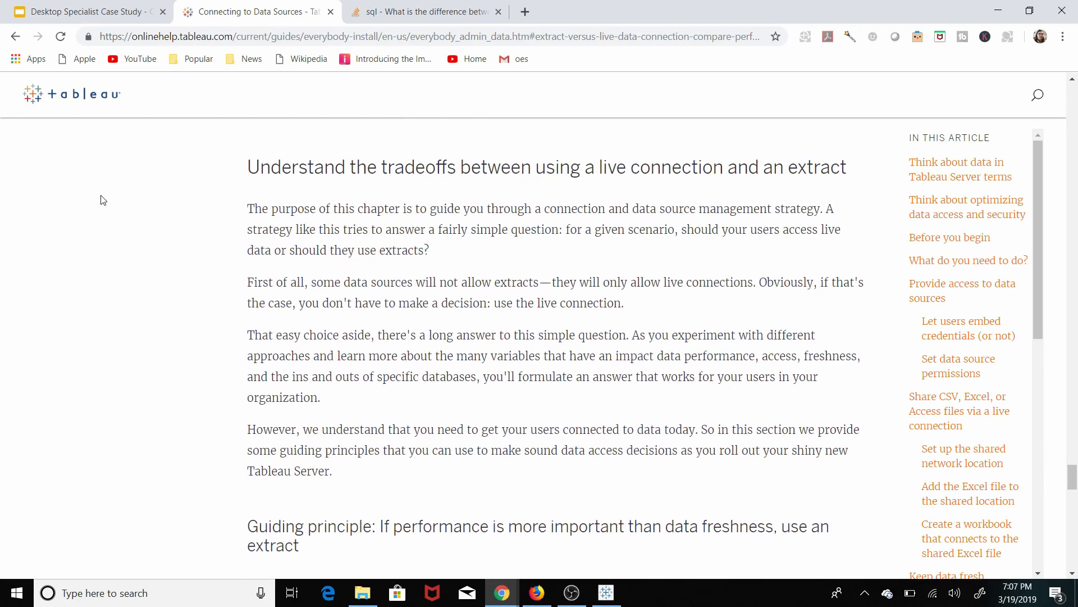
pyautogui.scroll(-6, 103, 200)
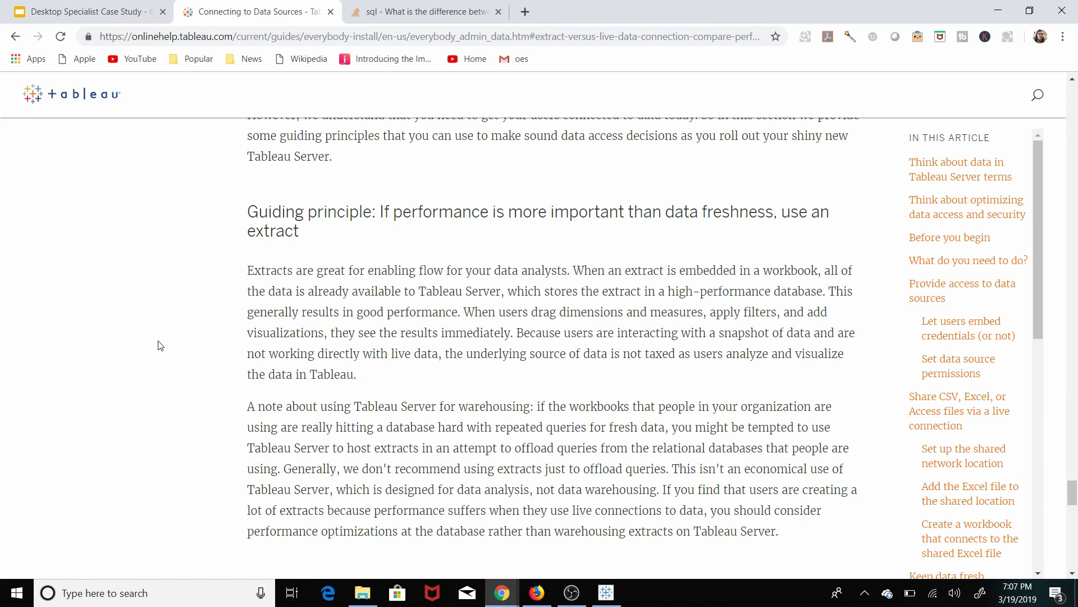
pyautogui.scroll(-7, 159, 345)
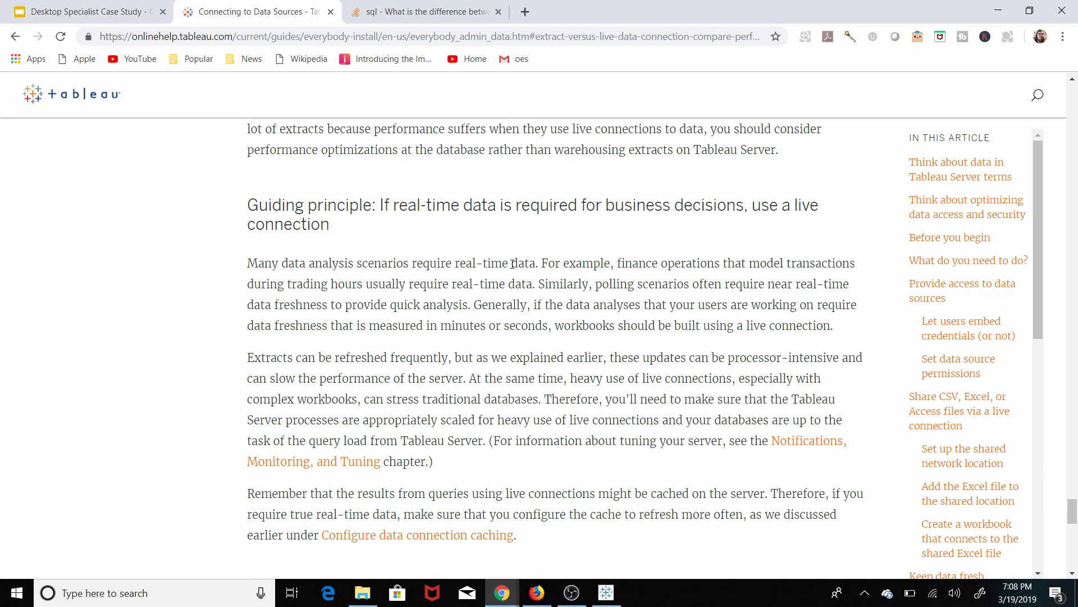
pyautogui.scroll(-7, 513, 264)
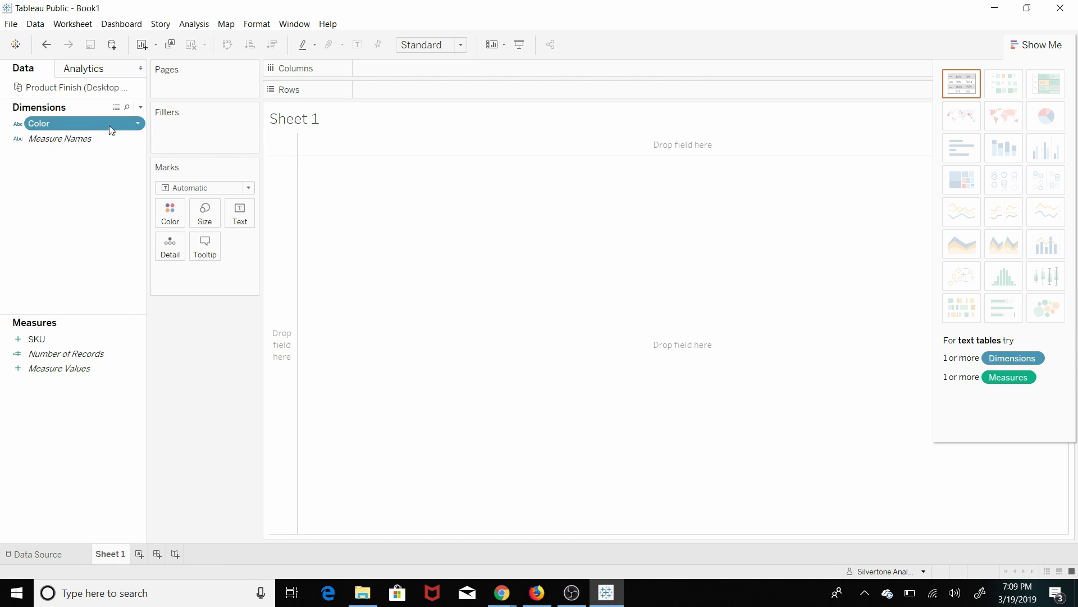
pyautogui.doubleClick(59, 125)
pyautogui.click(36, 123)
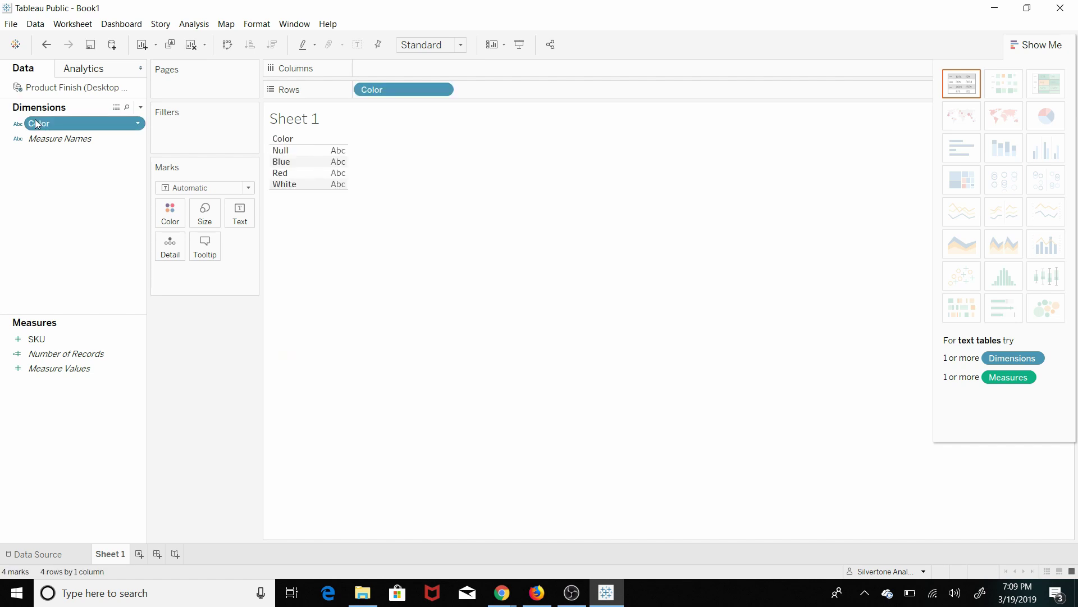
pyautogui.click(139, 124)
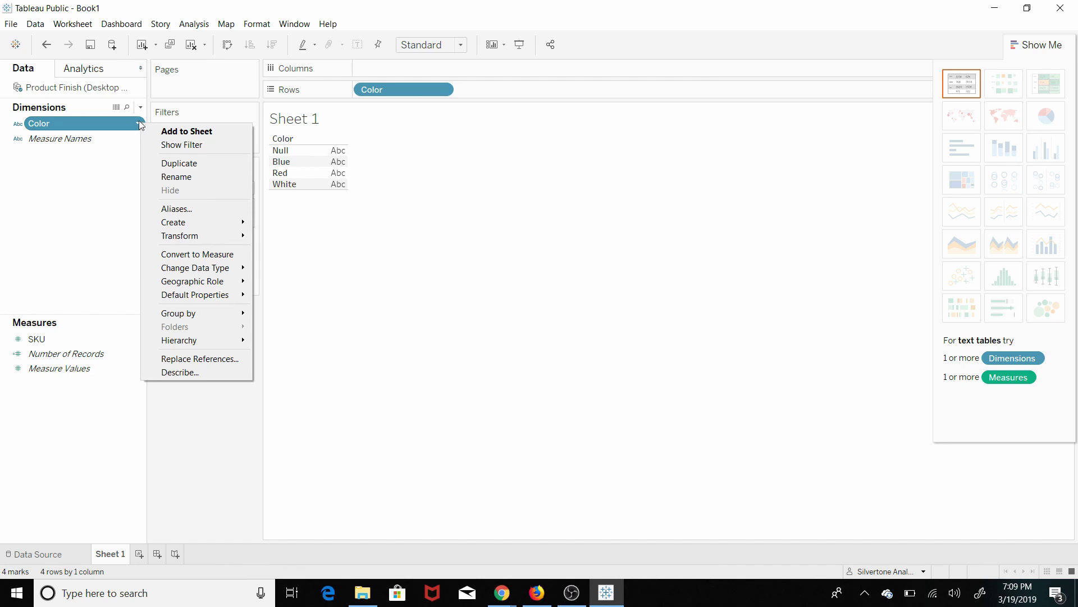
pyautogui.click(179, 176)
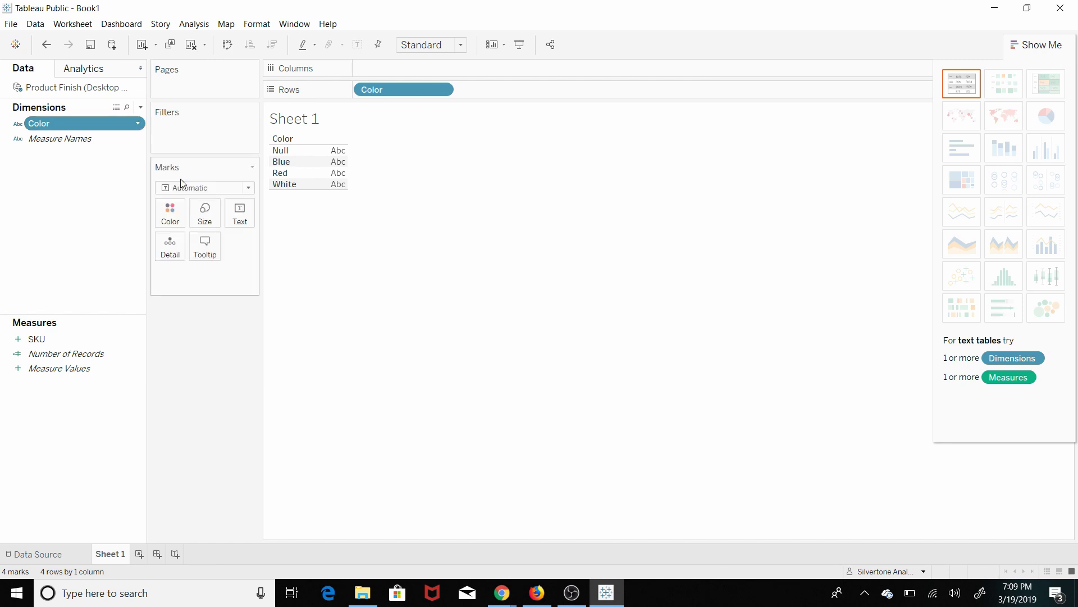
pyautogui.click(81, 246)
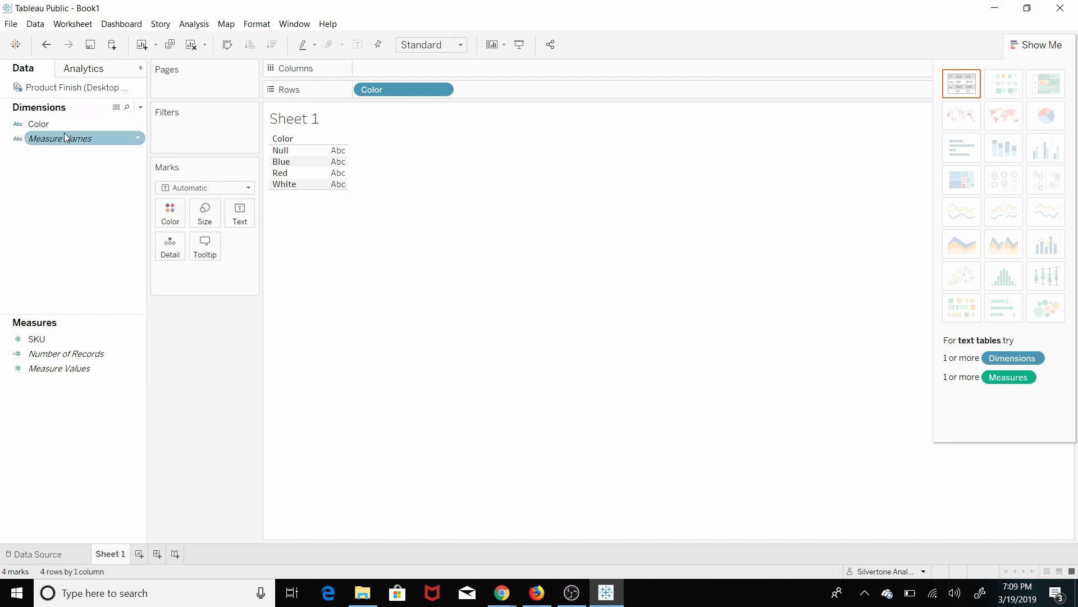
pyautogui.moveTo(392, 89); pyautogui.dragTo(32, 127)
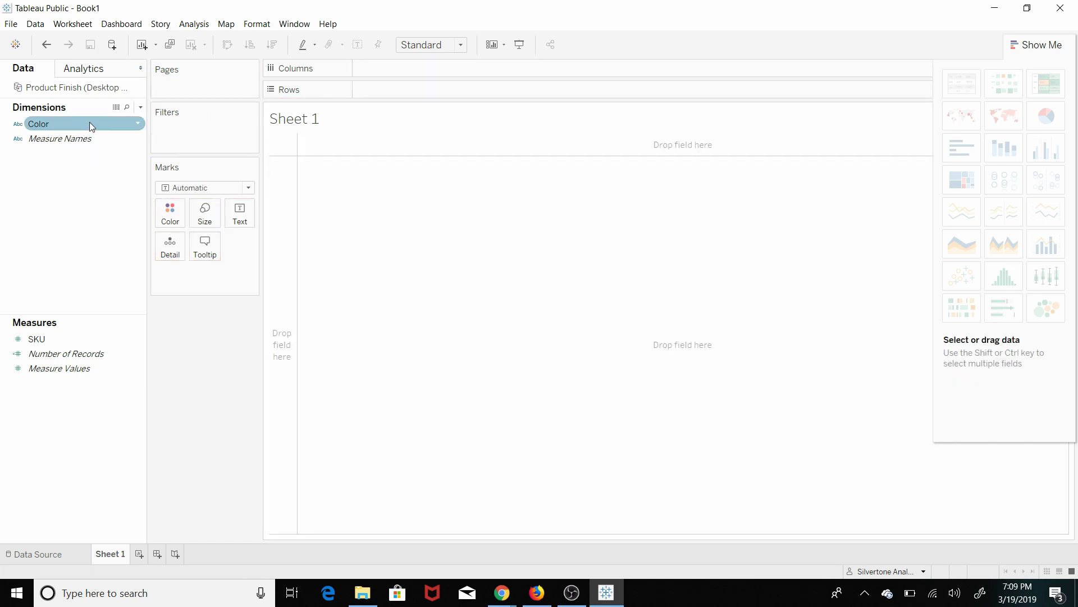
# In Color's Edit Aliases dialog, set the Blue value's alias to 'Robin's Egg Blue'
pyautogui.click(138, 126)
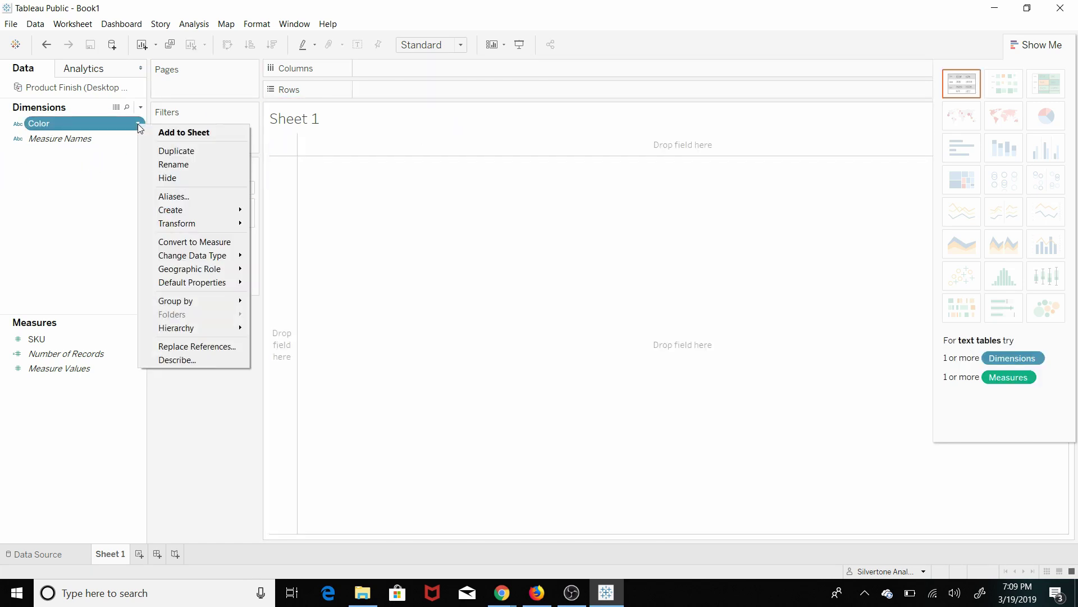
pyautogui.click(175, 196)
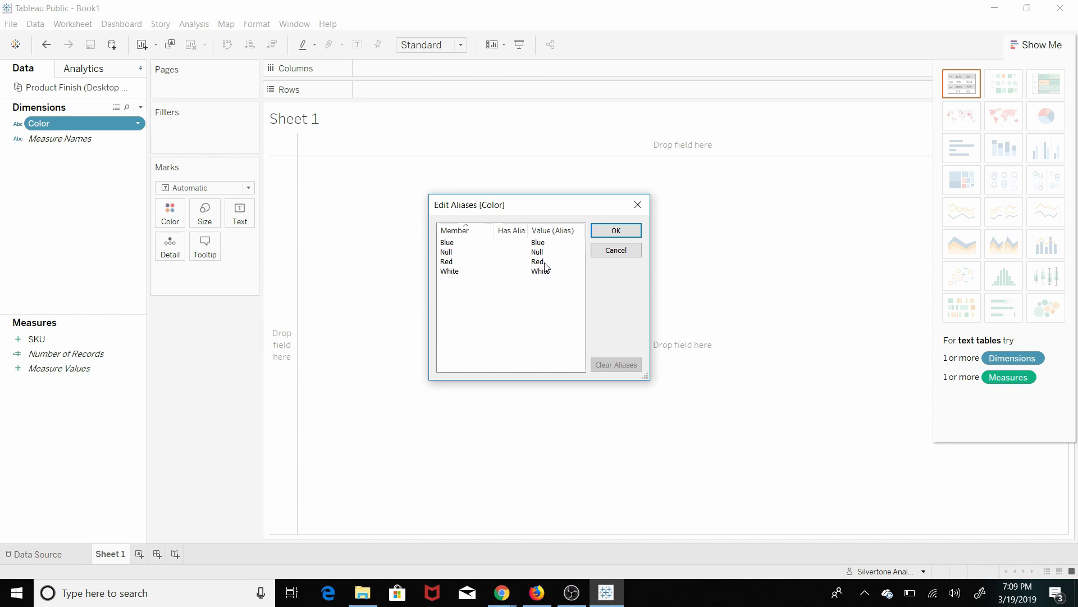
pyautogui.doubleClick(537, 242)
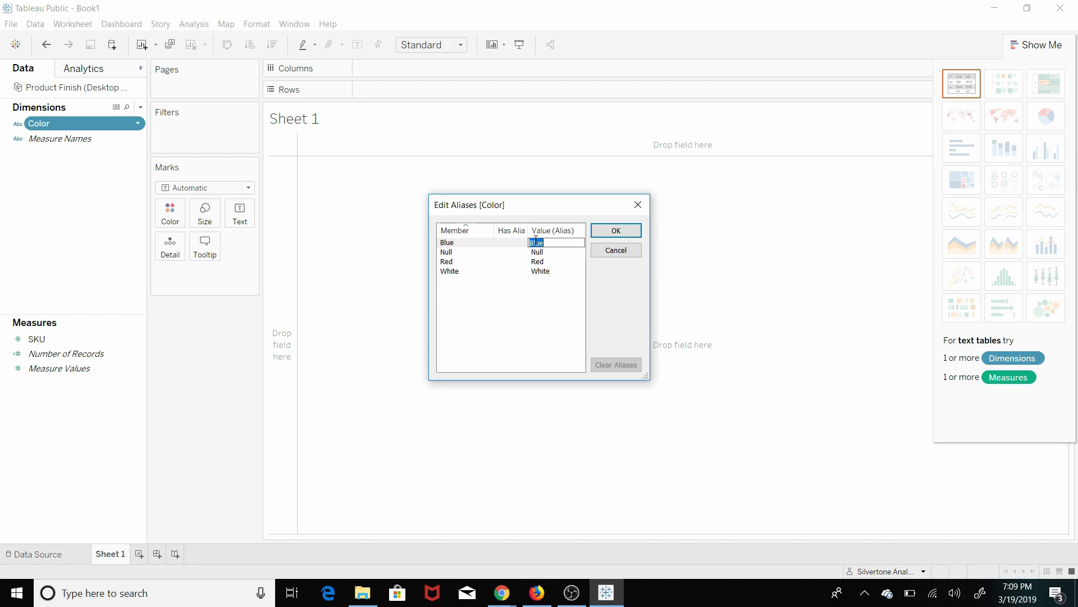
pyautogui.click(536, 242)
pyautogui.write('R')
pyautogui.write("obin's ")
pyautogui.write('WE')
pyautogui.press('BackSpace')
pyautogui.press('BackSpace')
pyautogui.write('Egg')
pyautogui.press('Return')
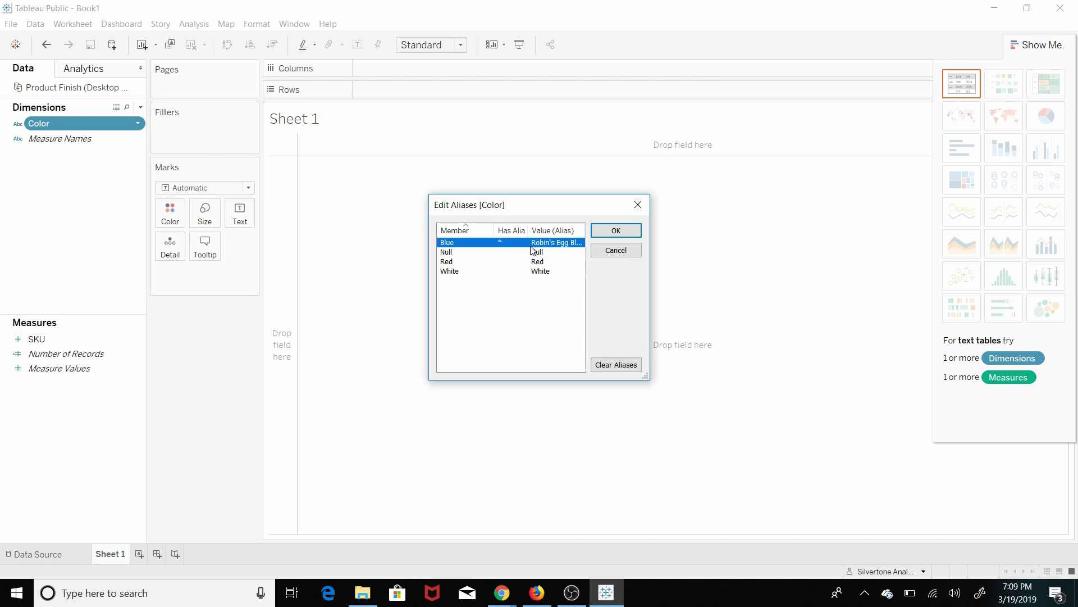